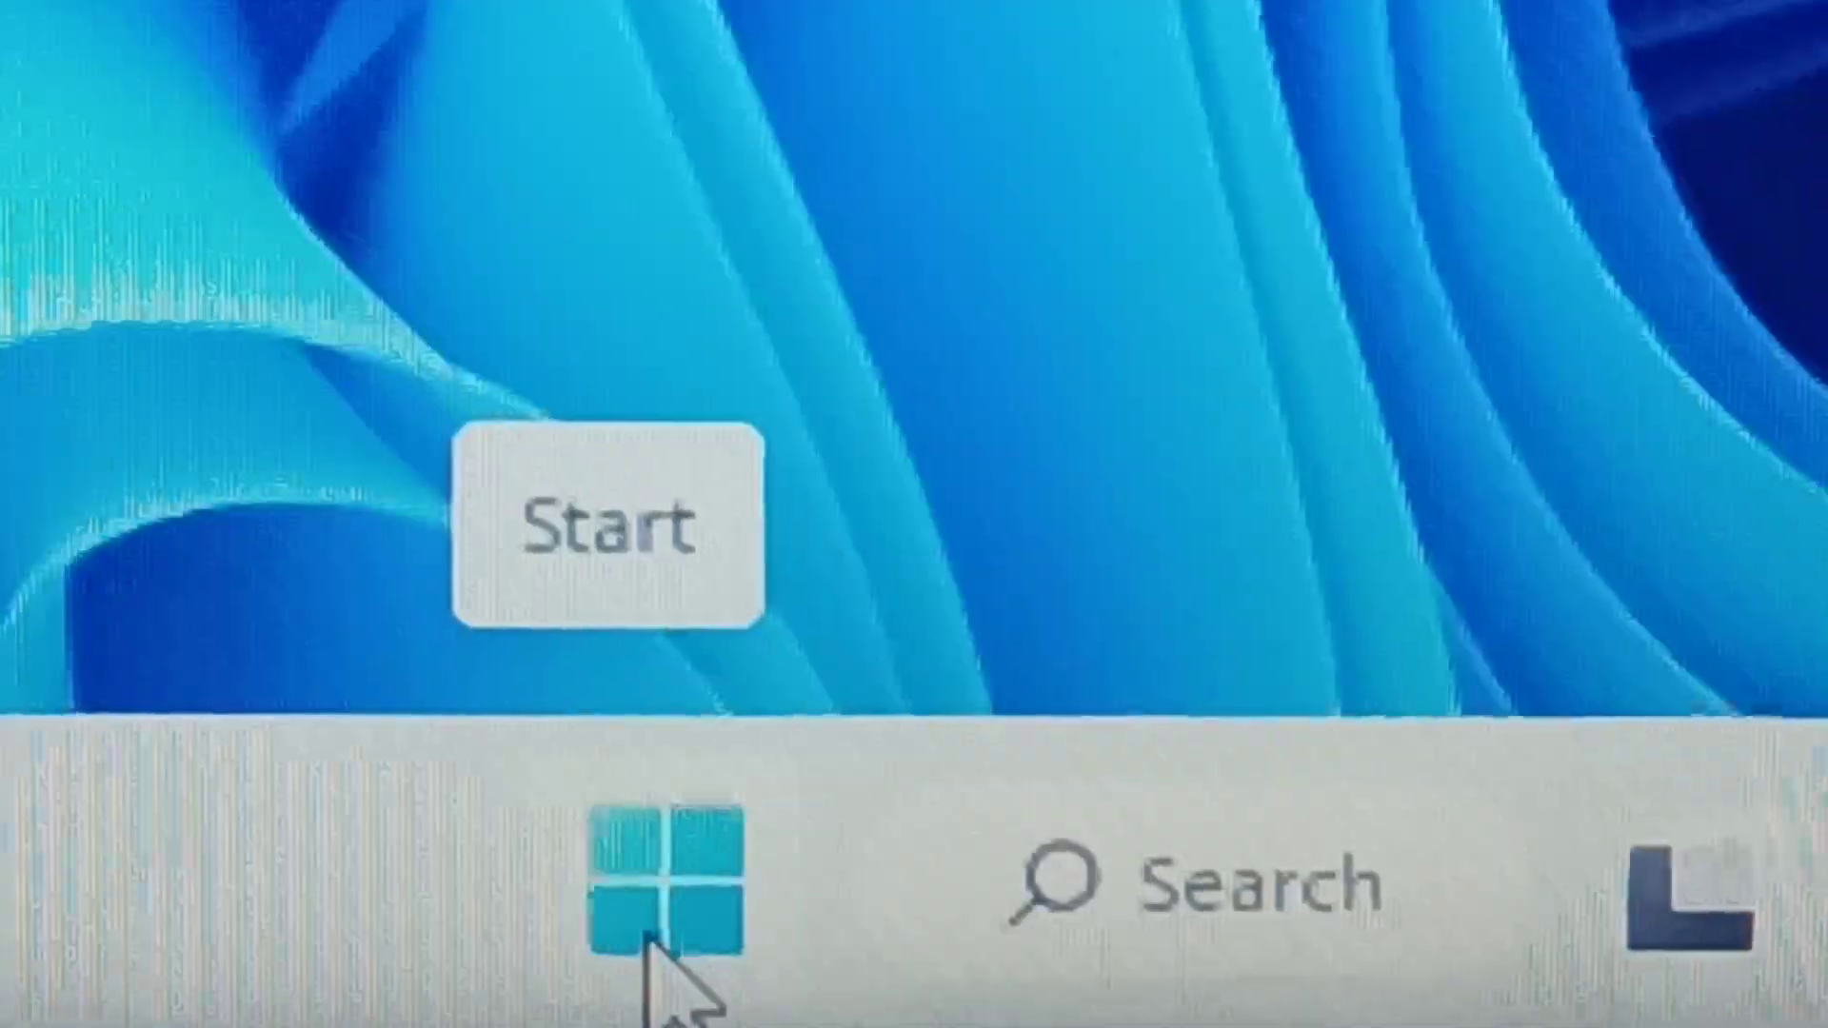
Open the Start menu, view and dismiss the Win+X quick menu, then show the power options.
left_click(630, 908)
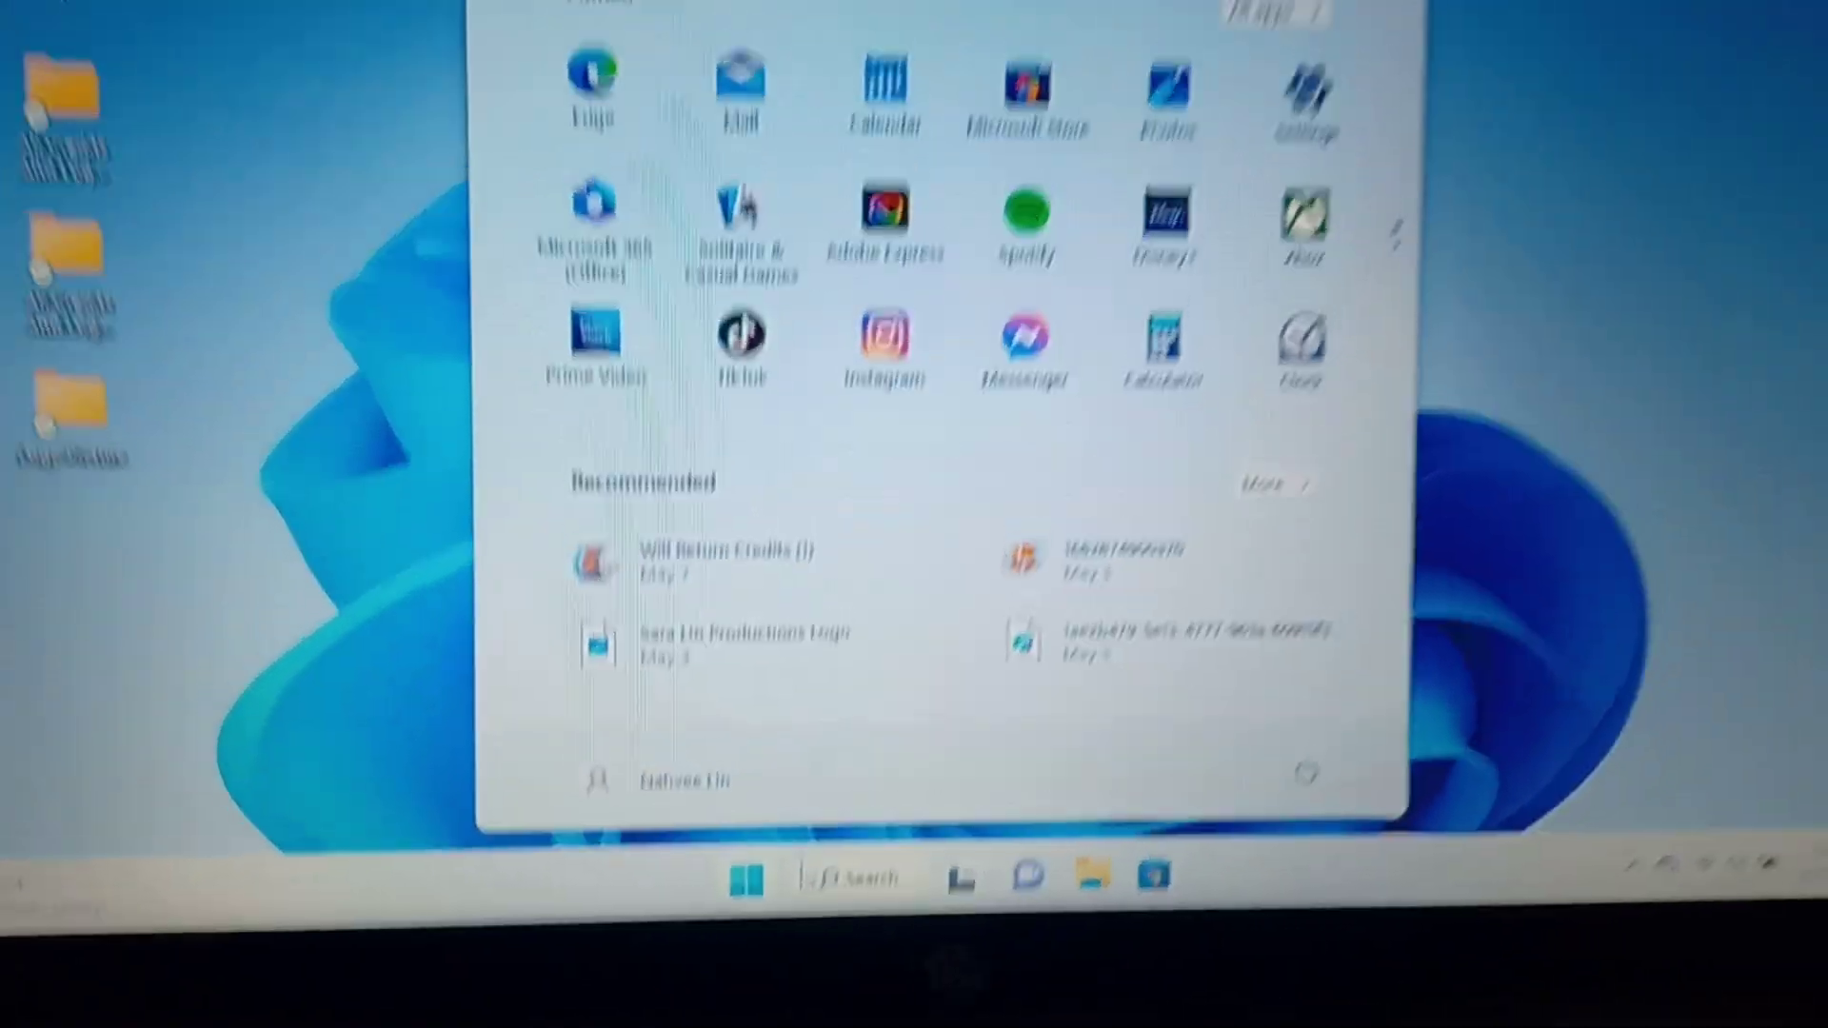
right_click(738, 821)
key("Escape")
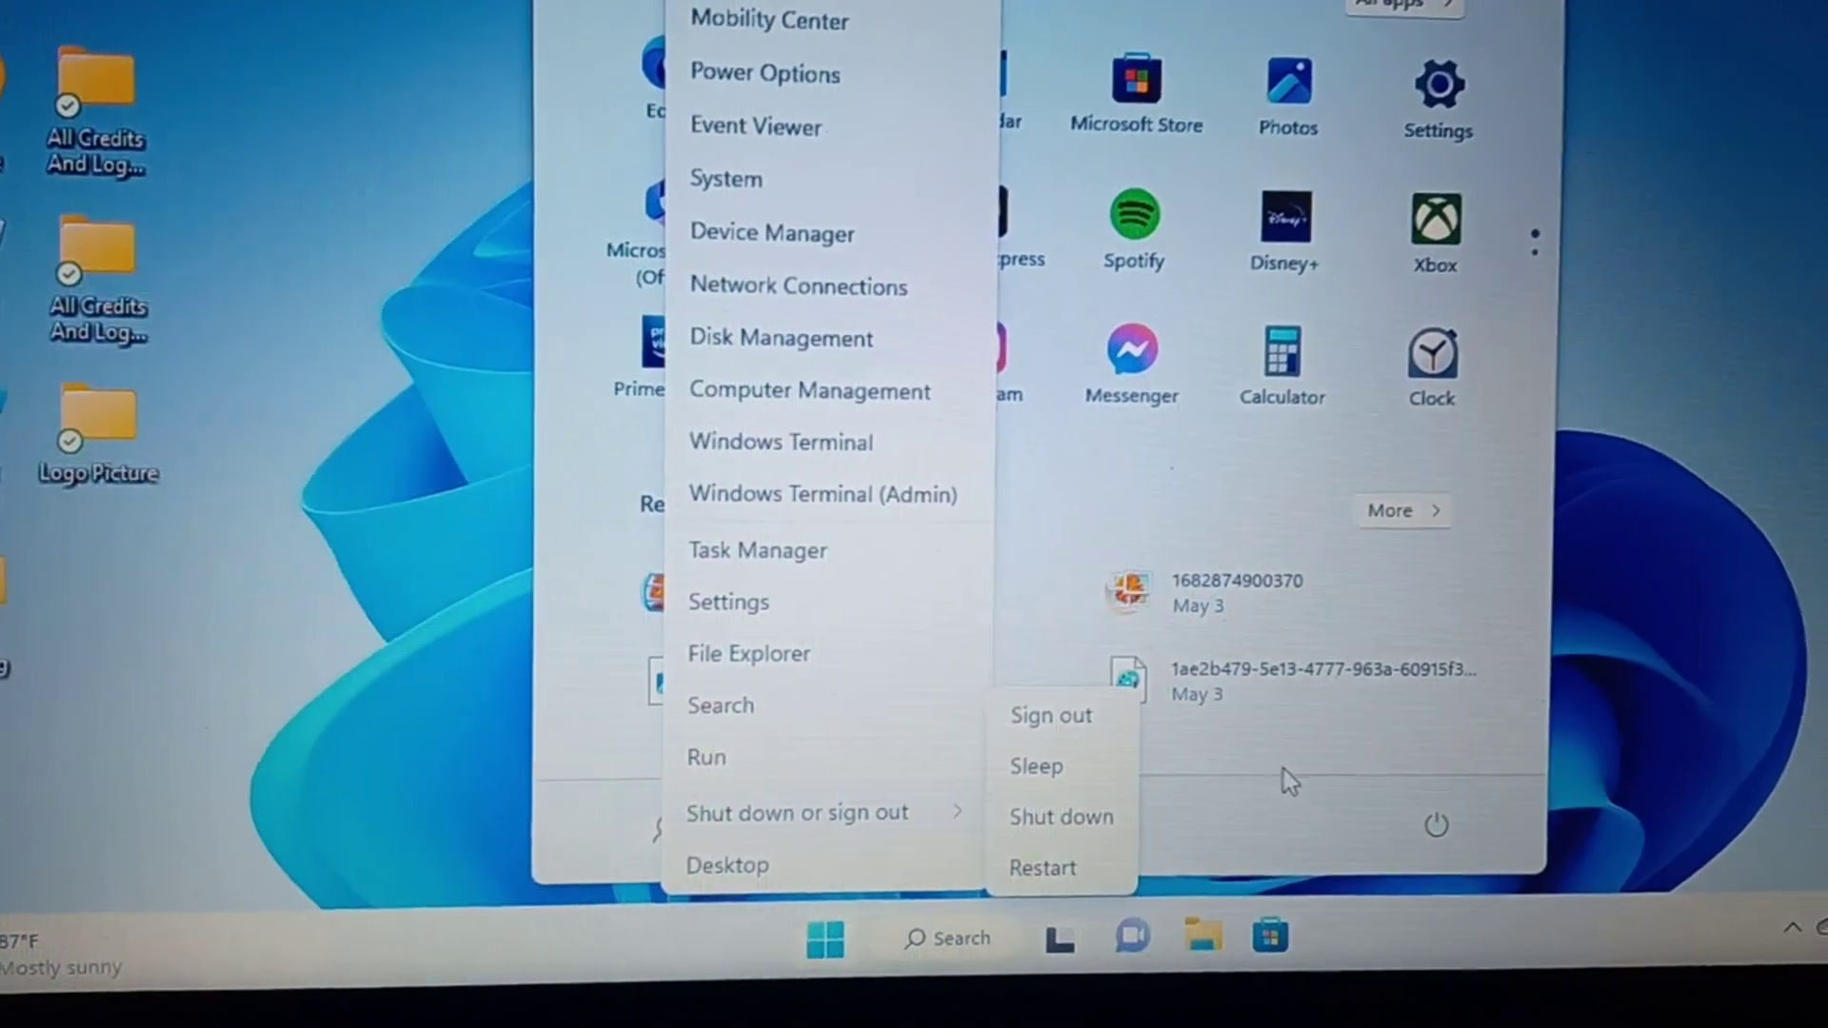
left_click(1265, 765)
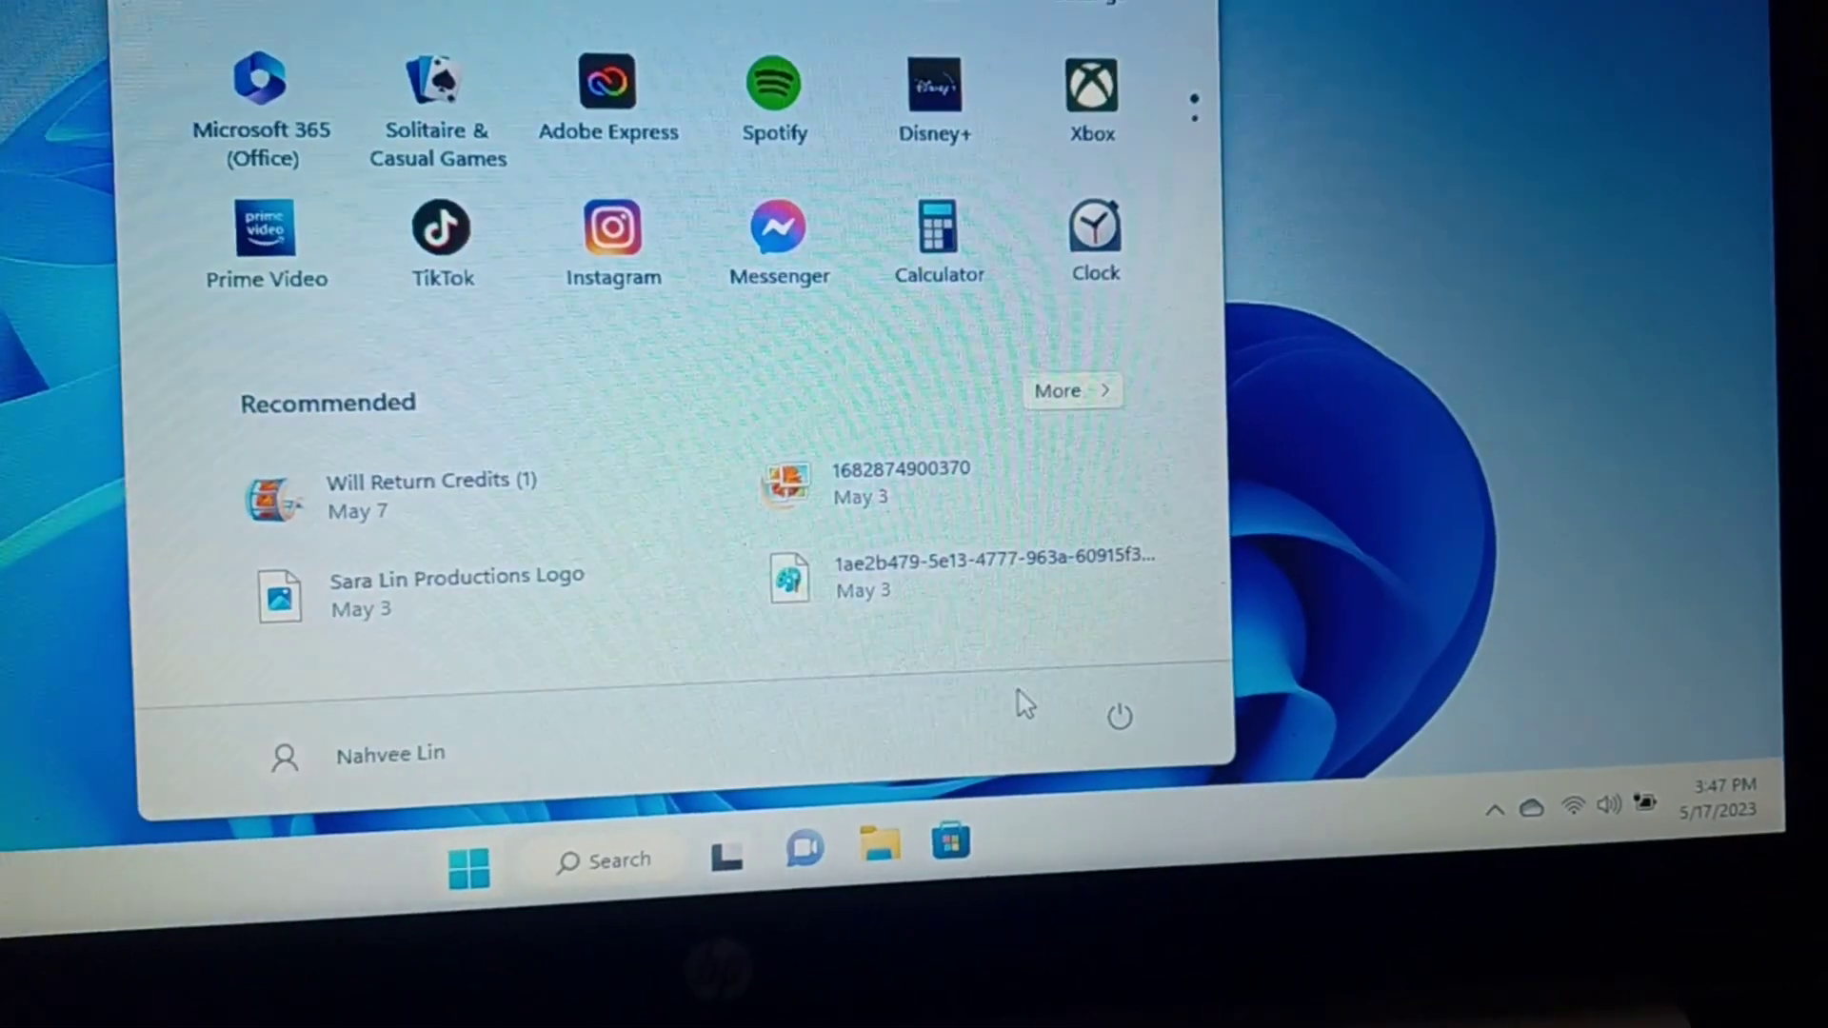
left_click(1090, 708)
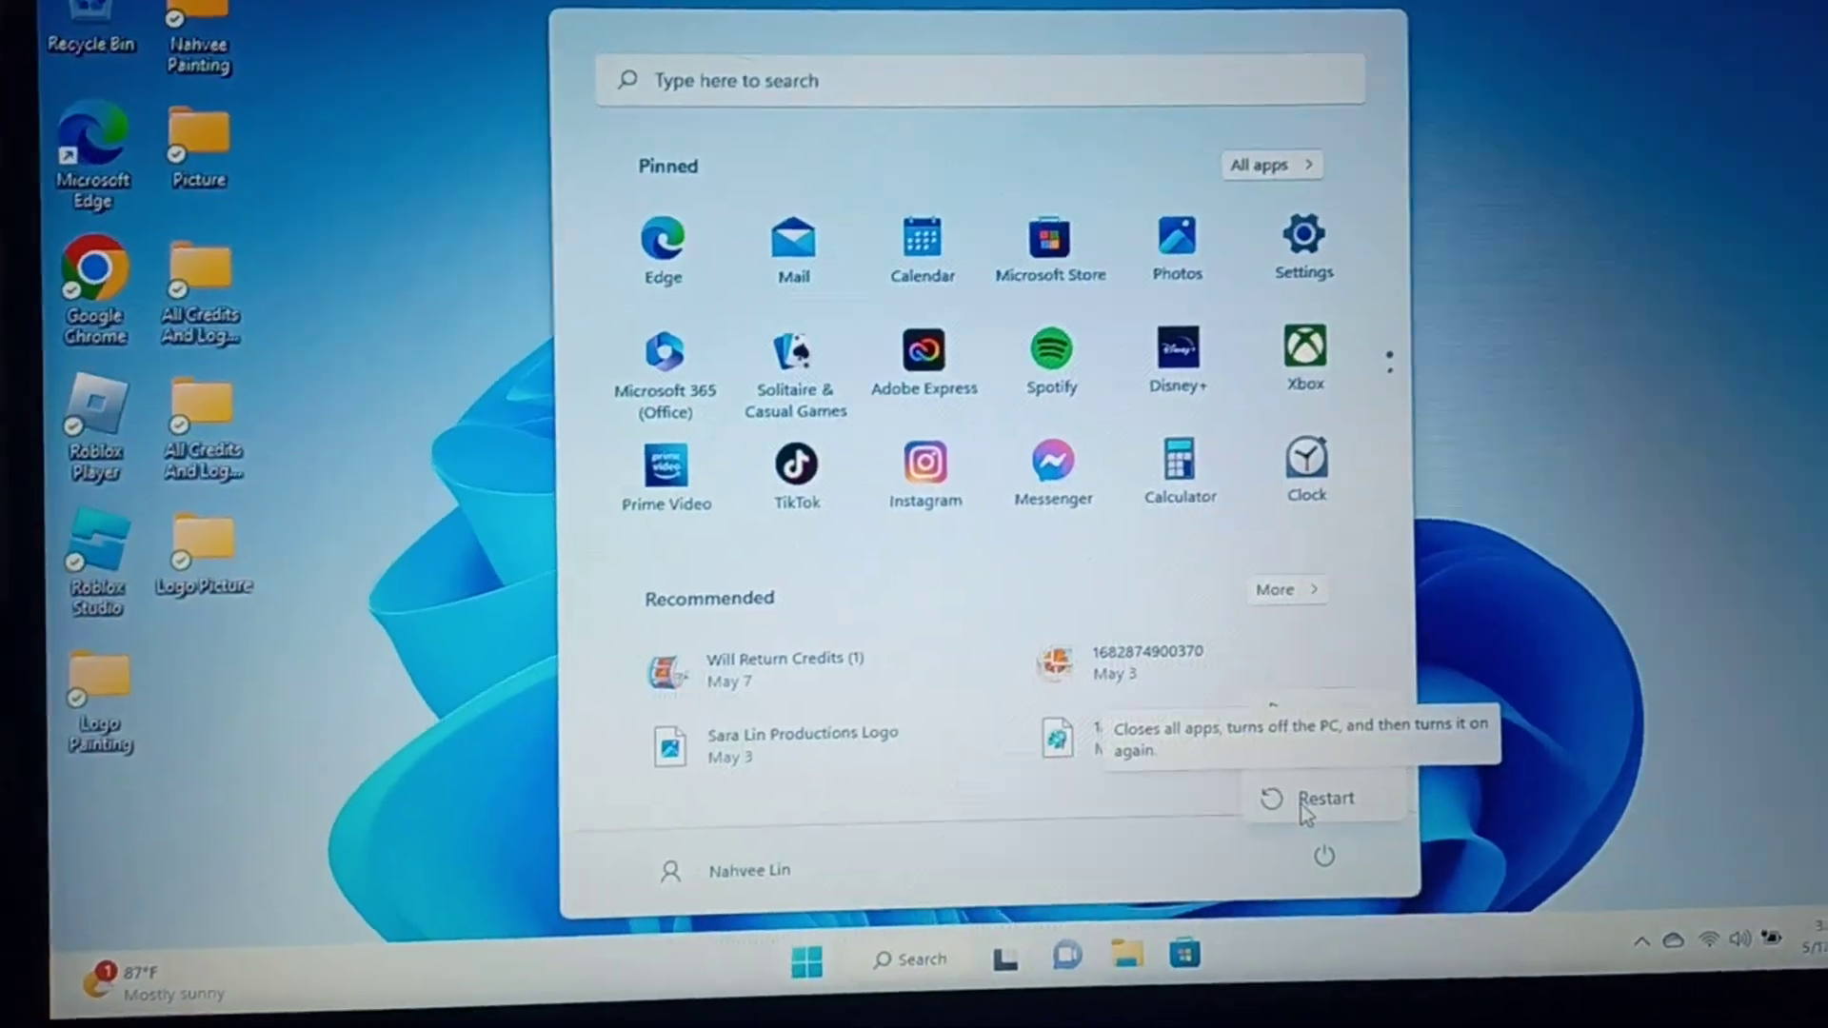
Choose Restart from the Start menu's power options to reboot the laptop.
left_click(1276, 802)
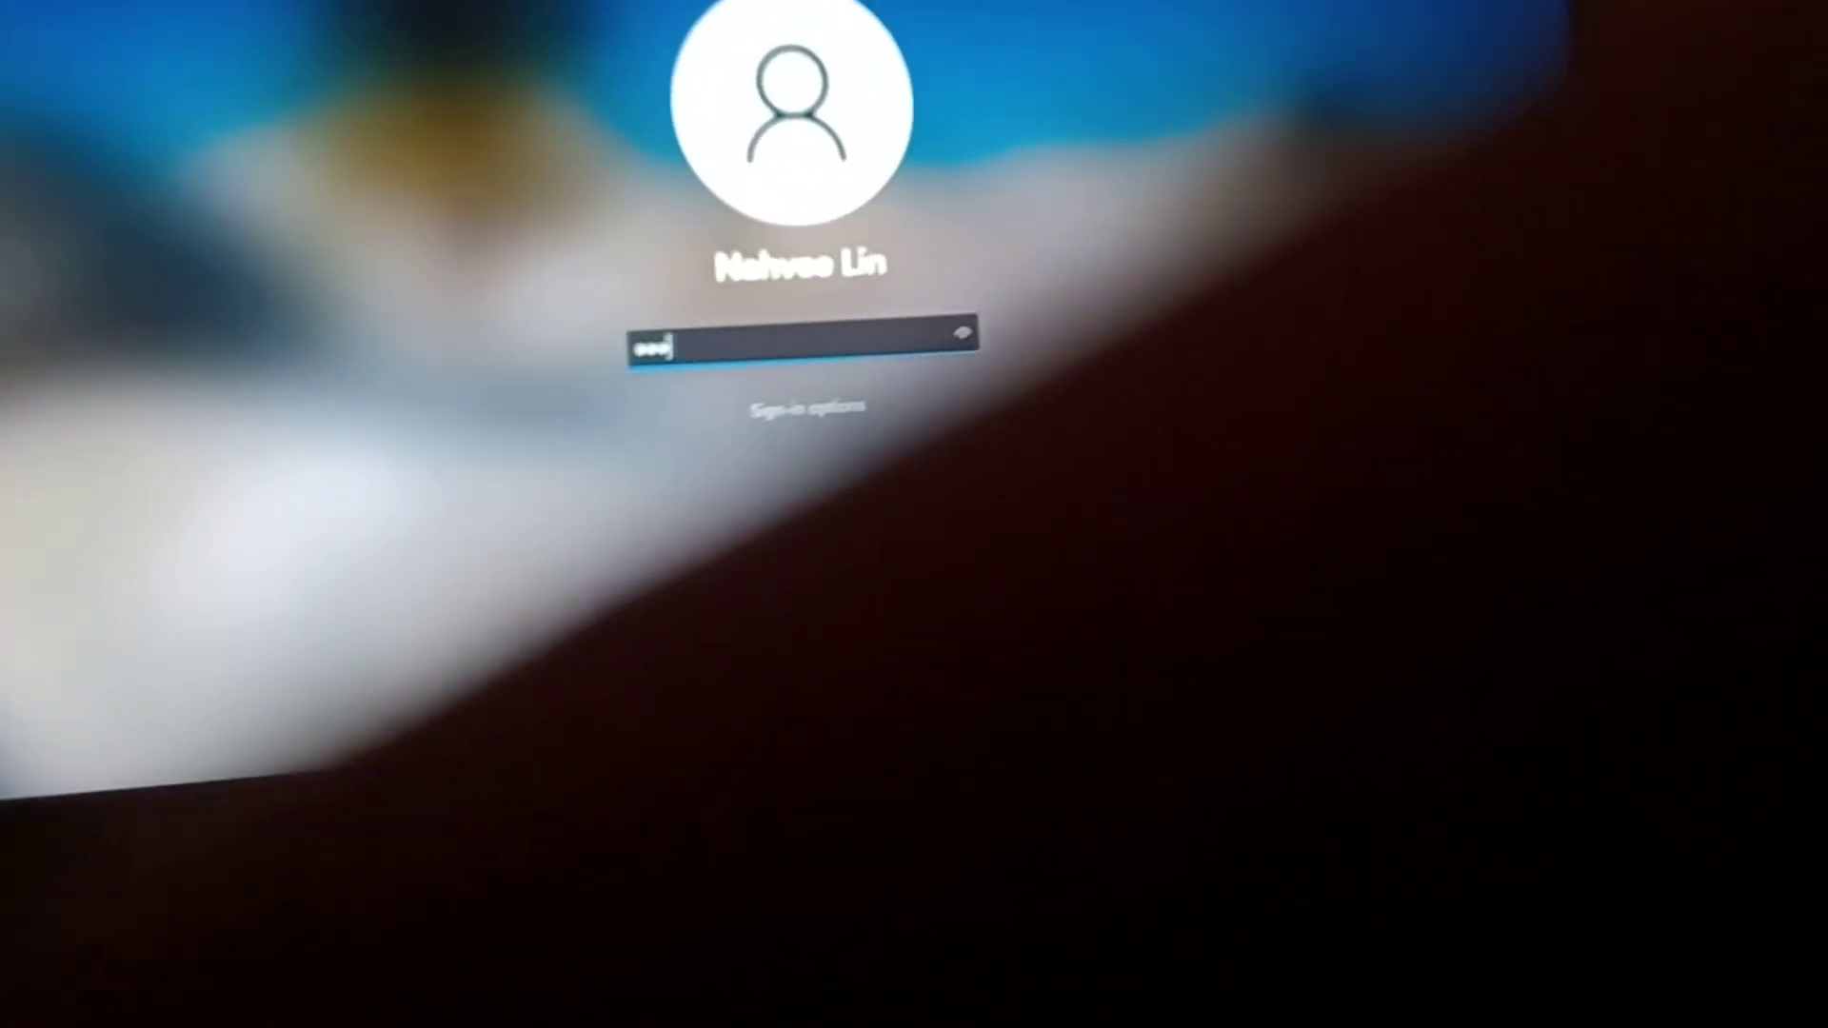
Submit the entered PIN at the sign-in screen to log back in.
key("Return")
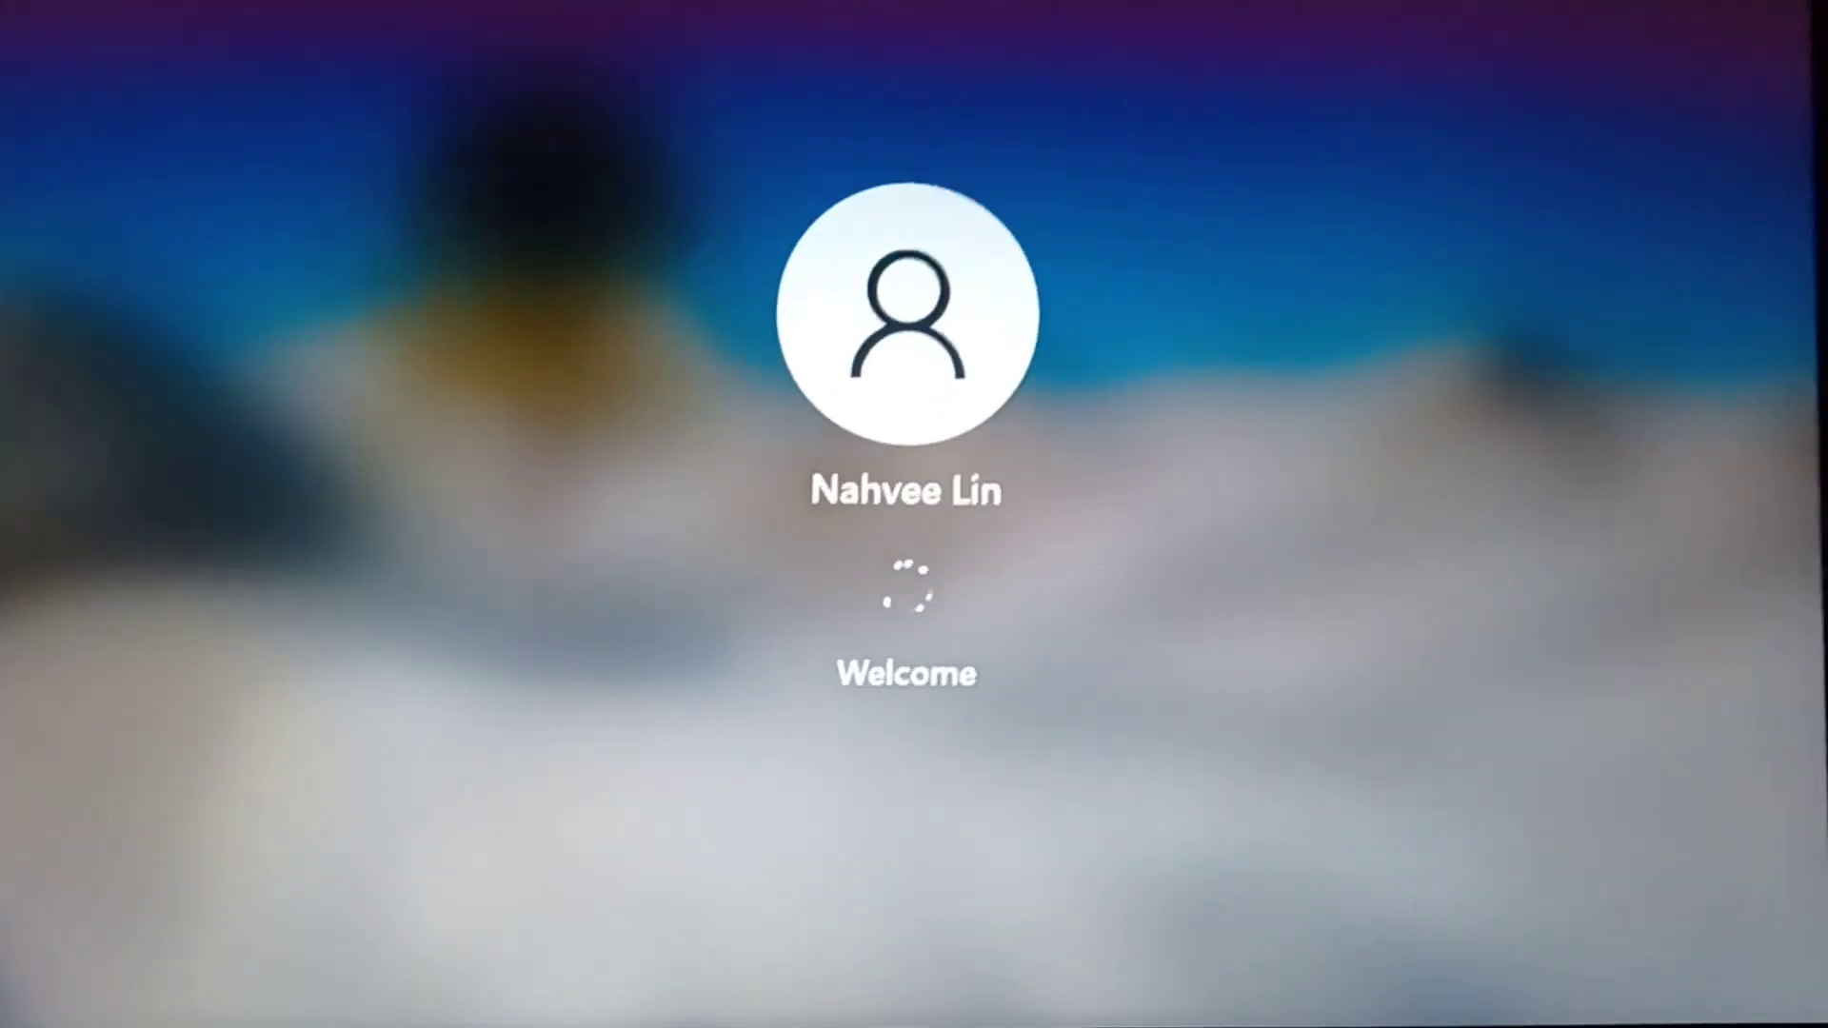